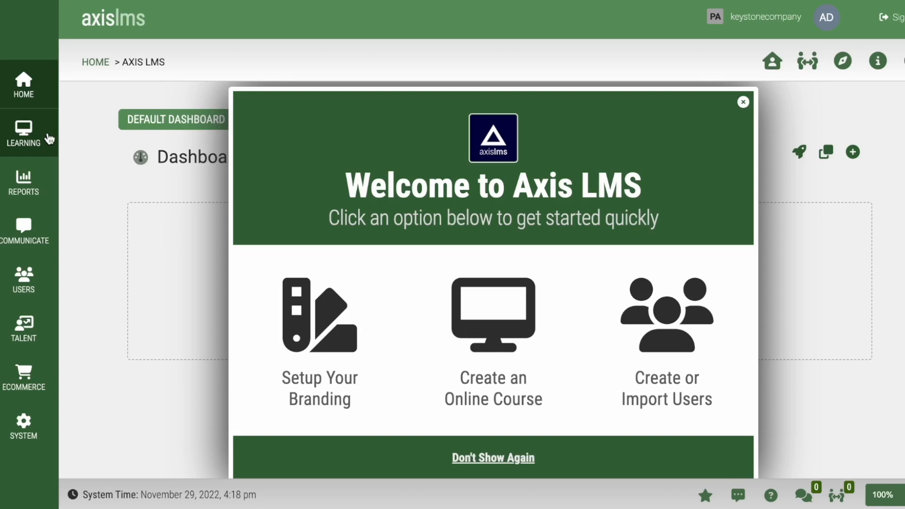
# Step: Open the Keystone Orientation-101-Welcome Graded Quiz learning object for management
pyautogui.click(48, 138)
pyautogui.click(323, 380)
pyautogui.scroll(-3, 325, 383)
pyautogui.click(323, 381)
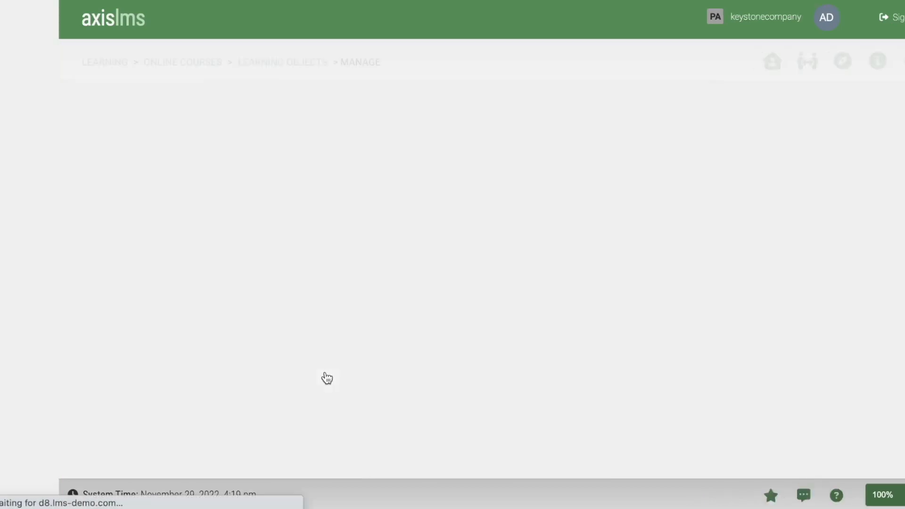
pyautogui.scroll(-4, 329, 381)
pyautogui.click(418, 426)
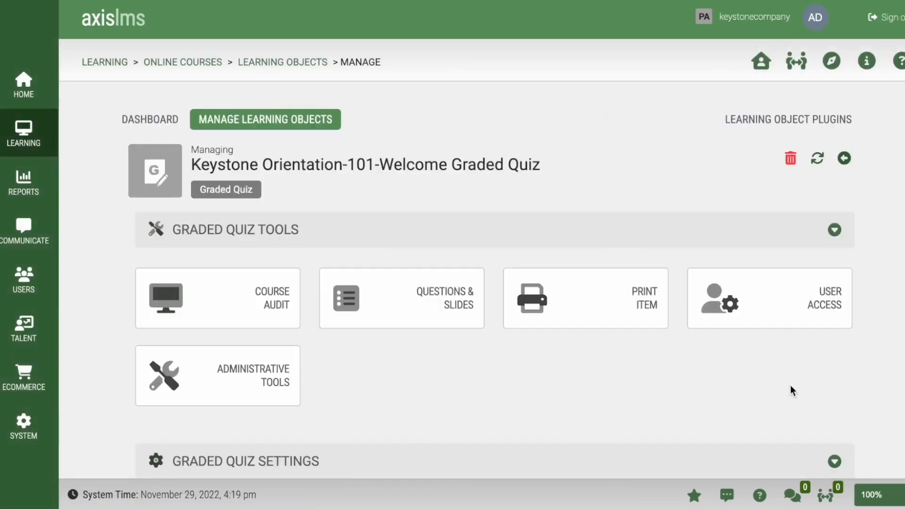
# Step: Set the graded quiz's general settings to disallow retakes on fail and submit the changes
pyautogui.scroll(-4, 785, 387)
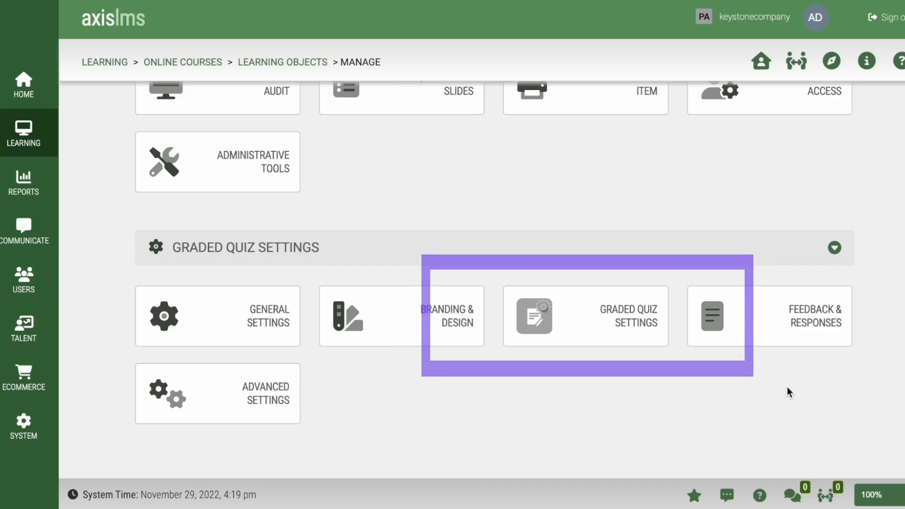
pyautogui.click(216, 324)
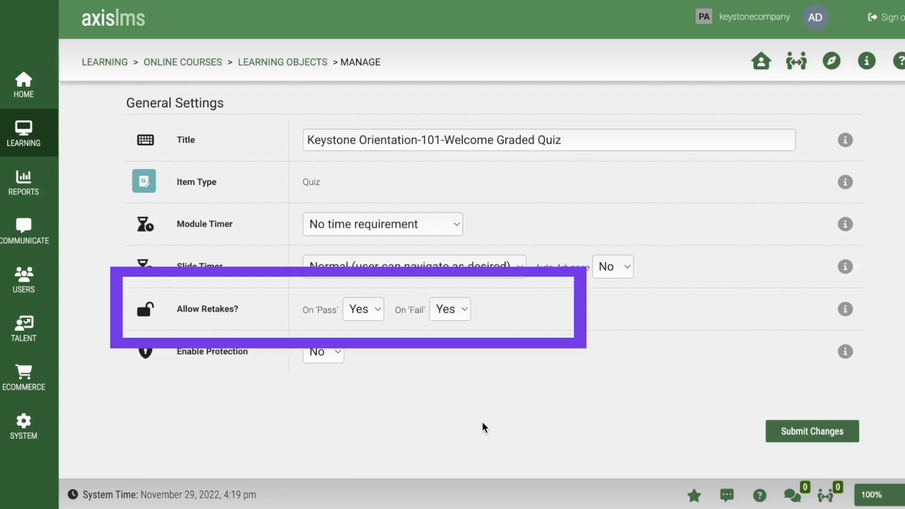
pyautogui.moveTo(245, 311); pyautogui.dragTo(177, 309)
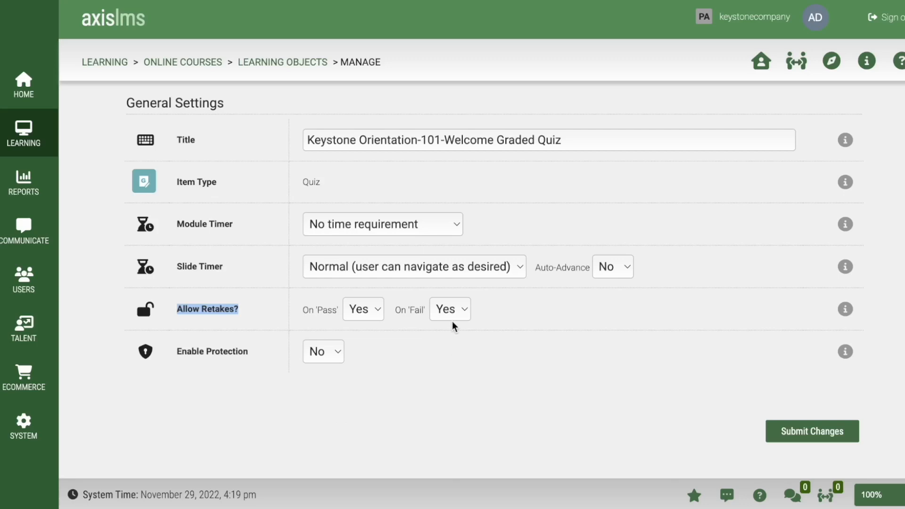
pyautogui.click(464, 314)
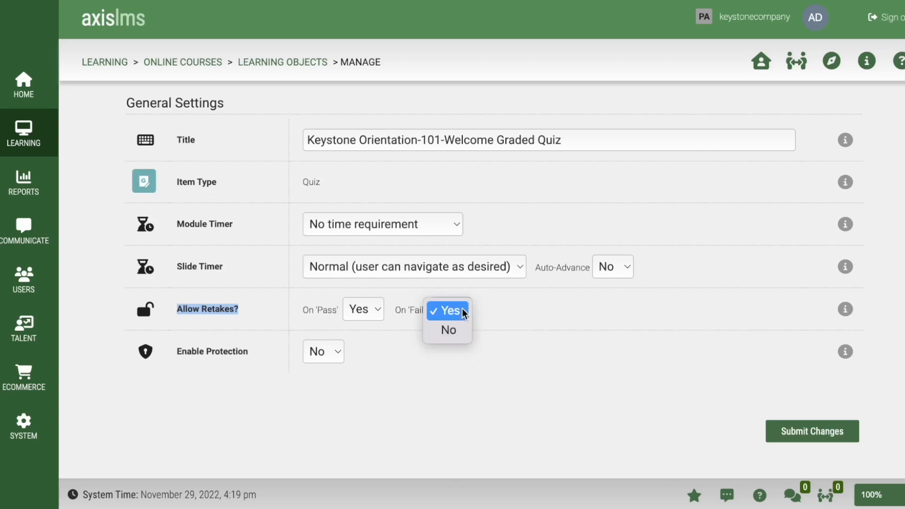
pyautogui.click(452, 331)
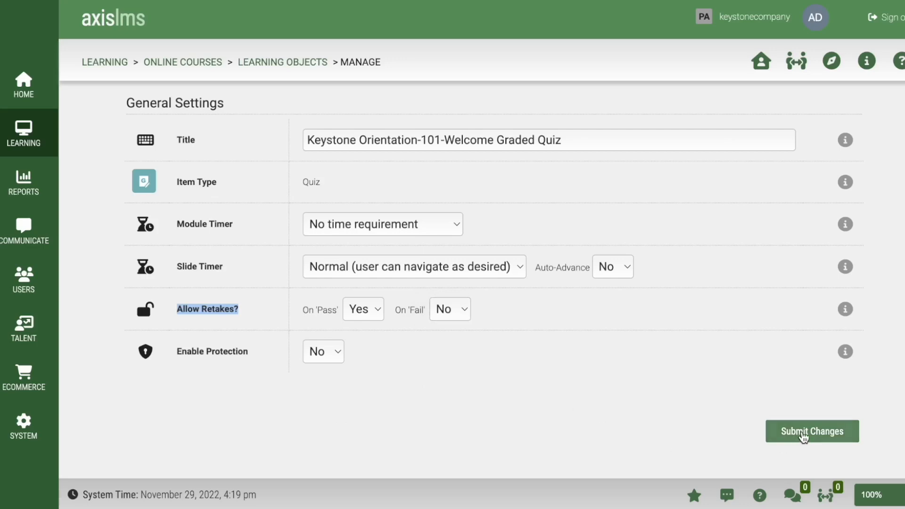
pyautogui.click(802, 437)
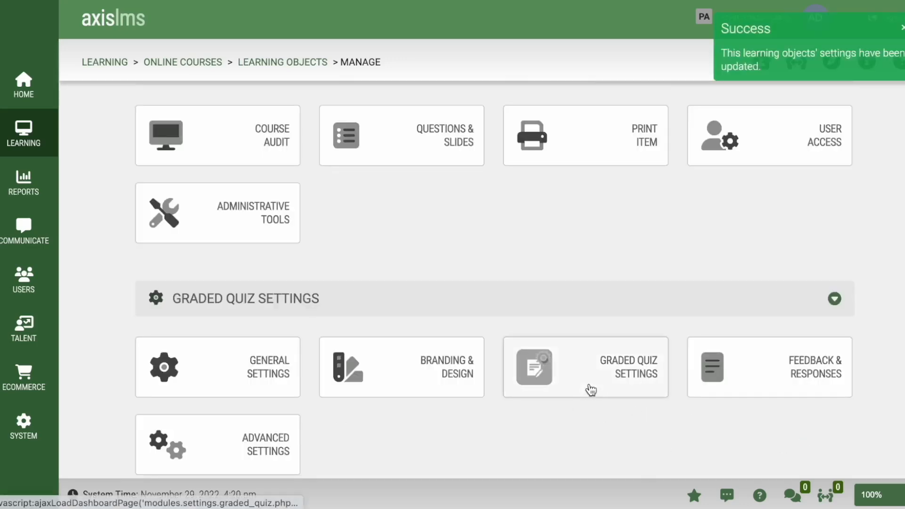
# Step: Limit the graded quiz to 3 maximum completions in its quiz settings
pyautogui.click(587, 382)
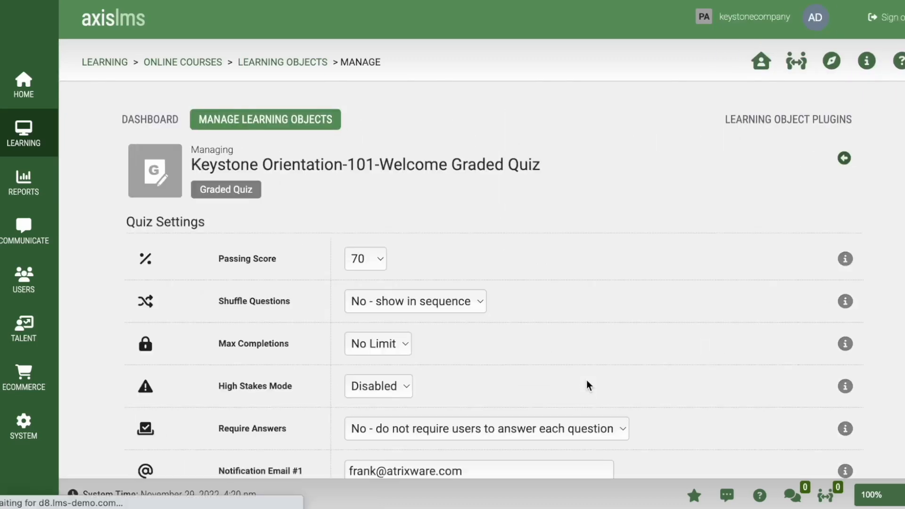
pyautogui.scroll(-2, 586, 379)
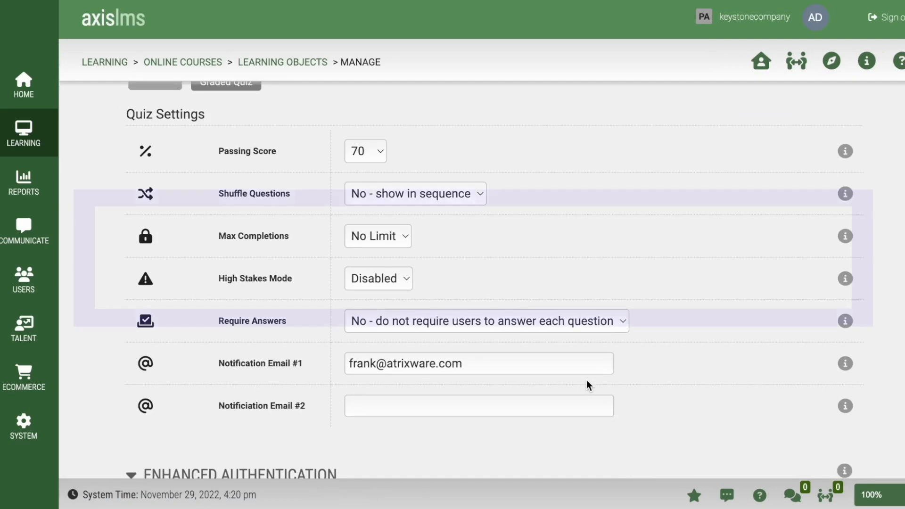
pyautogui.moveTo(295, 236); pyautogui.dragTo(218, 235)
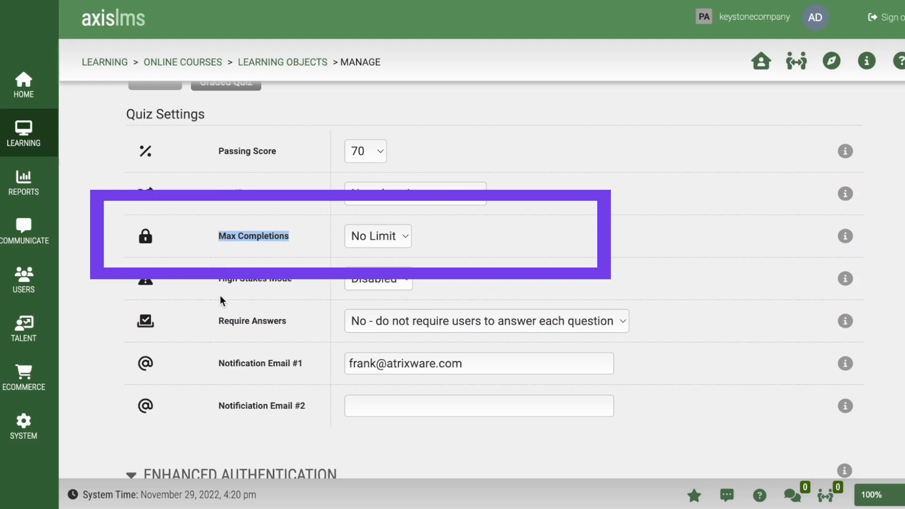
pyautogui.click(380, 237)
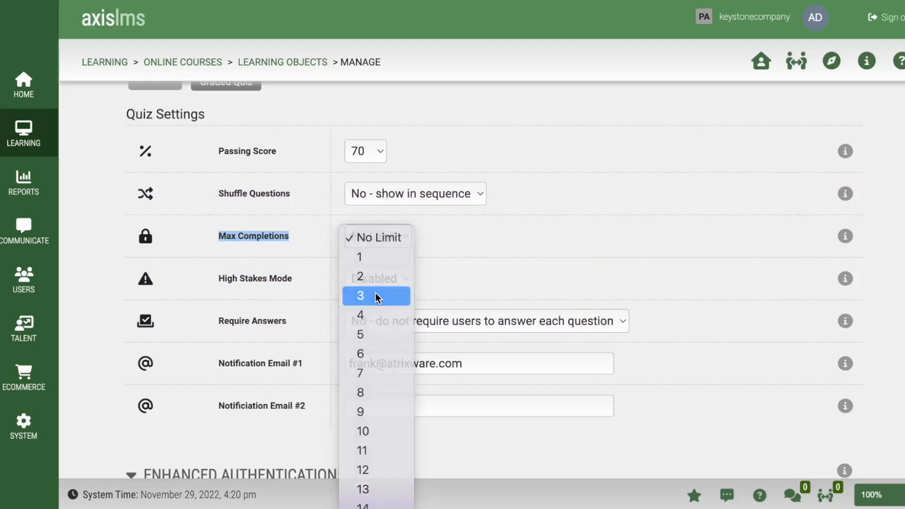
pyautogui.click(377, 296)
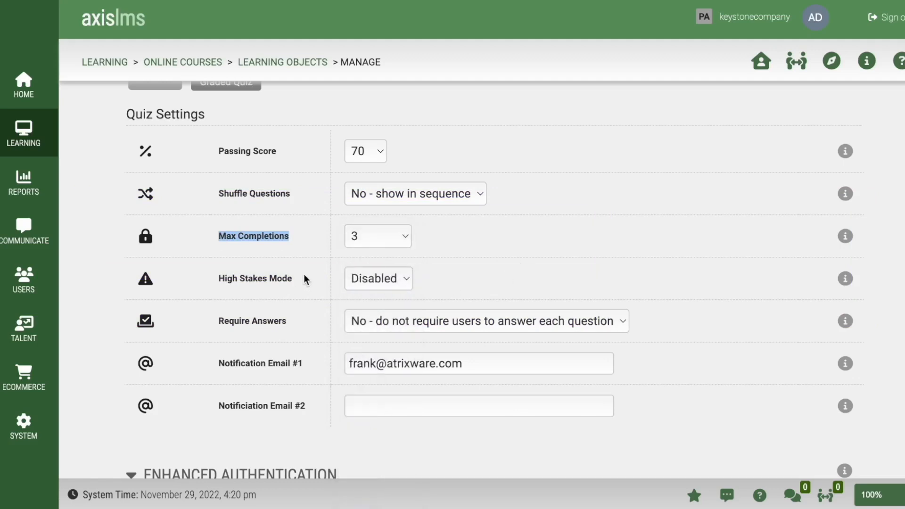
# Step: Set High Stakes Mode to Enabled in the graded quiz settings
pyautogui.moveTo(302, 275); pyautogui.dragTo(221, 279)
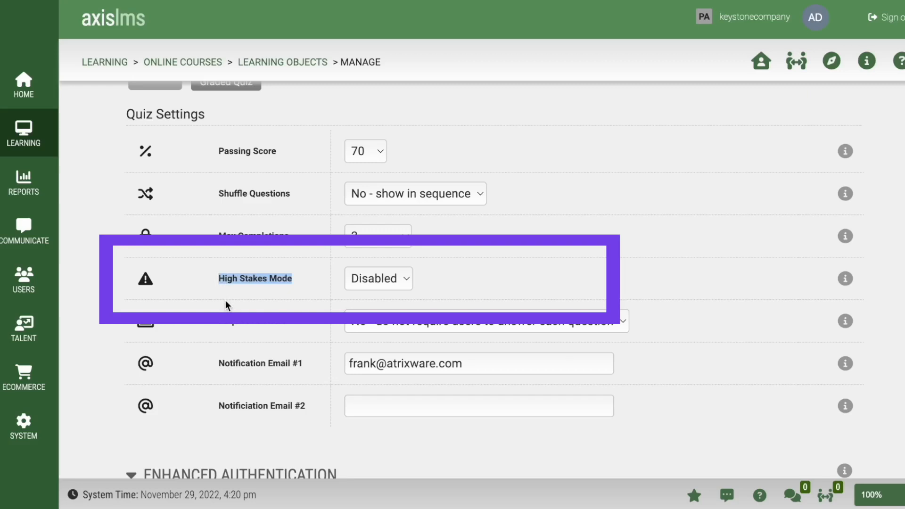
pyautogui.click(403, 285)
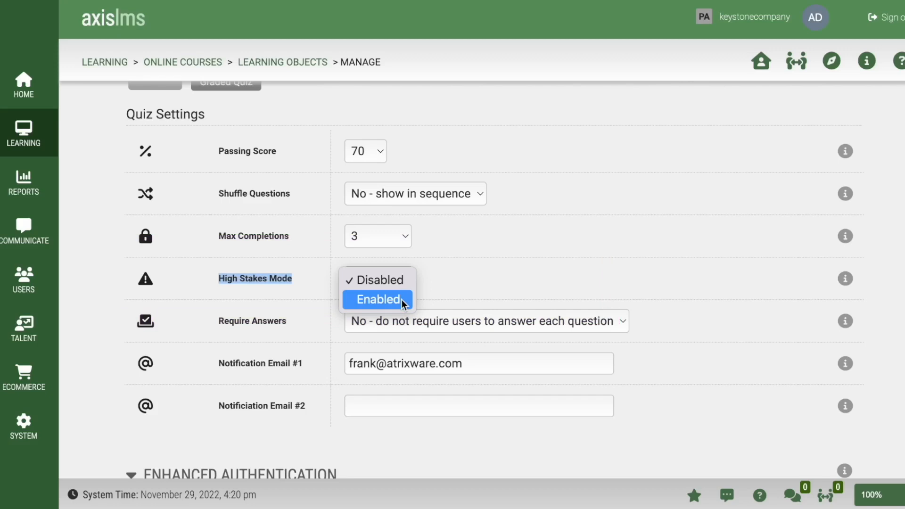
pyautogui.click(400, 299)
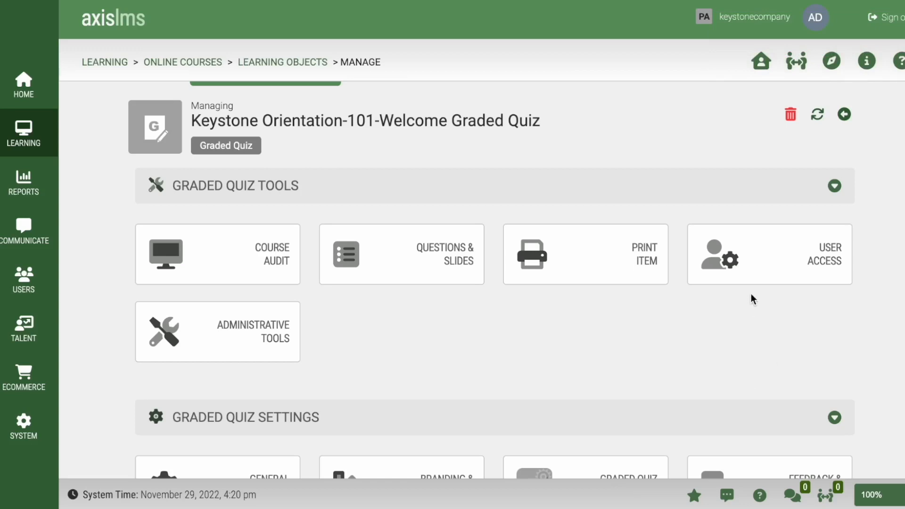
# Step: Switch the third listed user's access to the graded quiz to Allowed and return to the quiz's management page
pyautogui.click(778, 270)
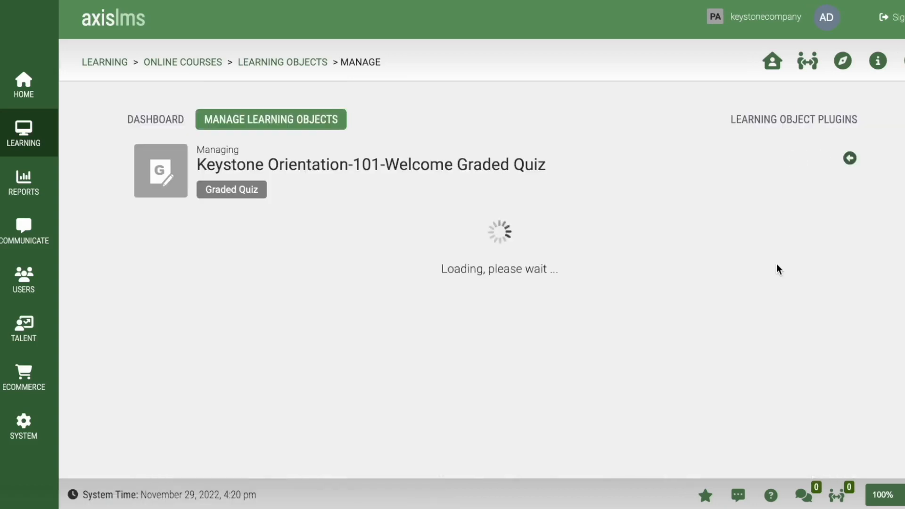
pyautogui.scroll(-3, 825, 235)
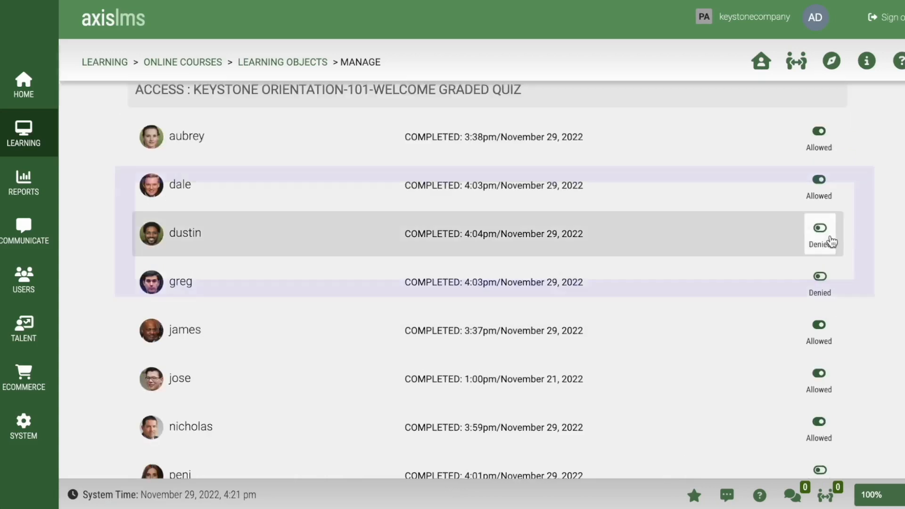
pyautogui.click(822, 230)
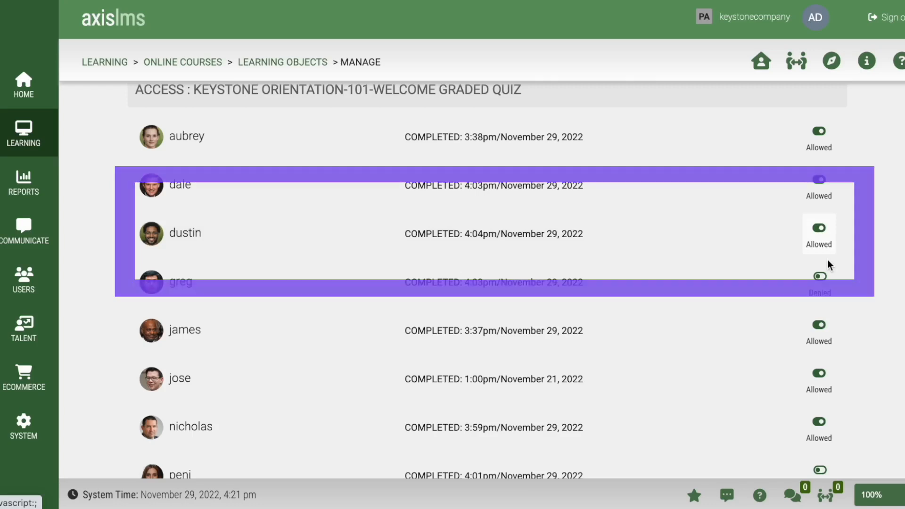
pyautogui.scroll(3, 828, 262)
pyautogui.click(844, 158)
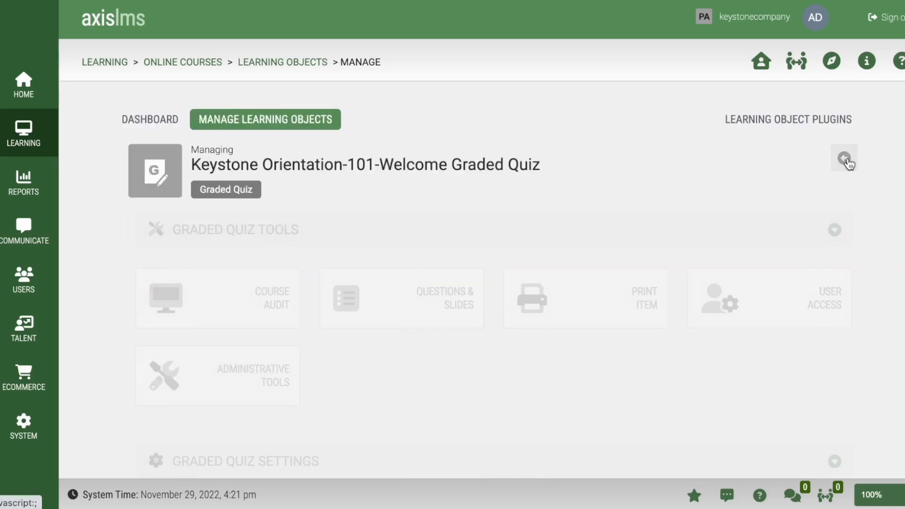
# Step: Open the Course Reset tool for the learner from their user management page
pyautogui.click(27, 282)
pyautogui.click(206, 351)
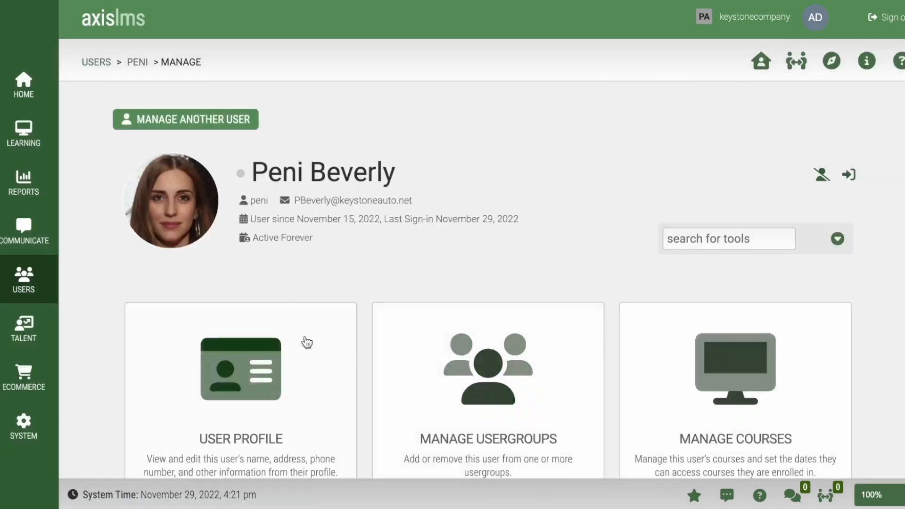
pyautogui.scroll(-10, 206, 351)
pyautogui.scroll(-1, 626, 377)
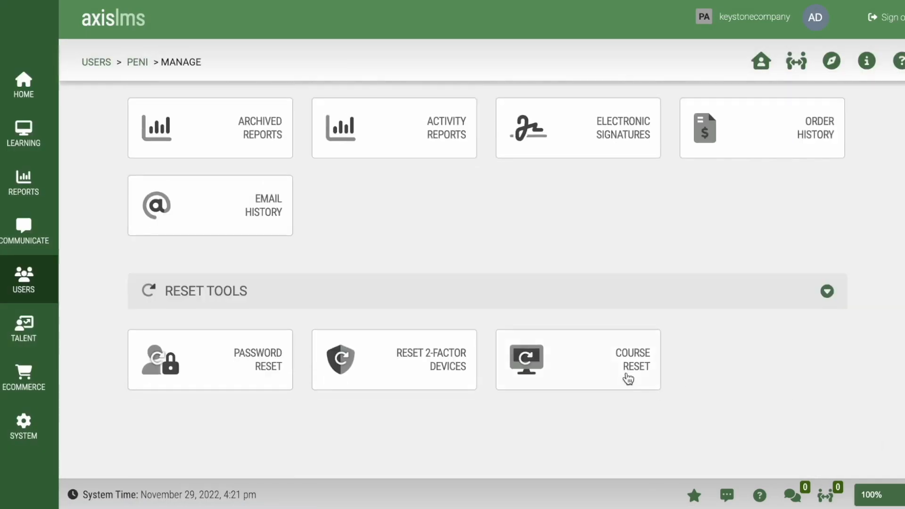
pyautogui.click(583, 377)
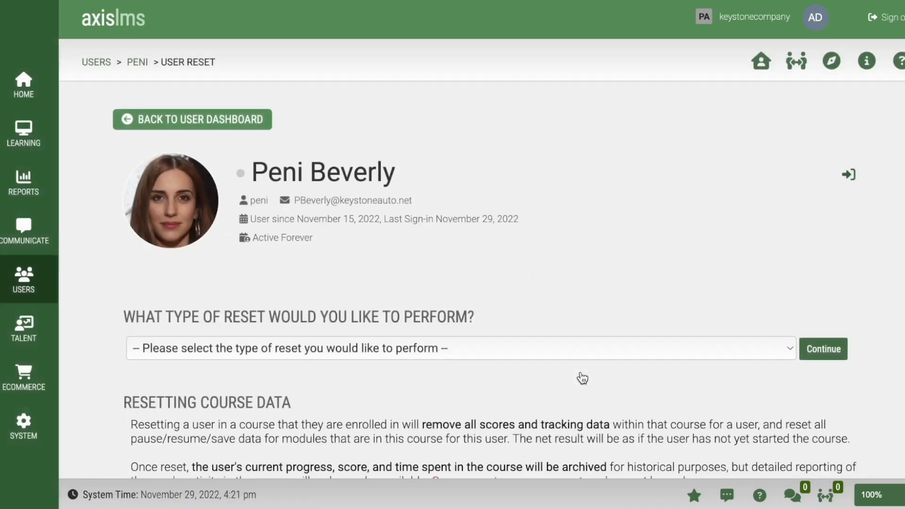
# Step: Reset the learner's module access to the Keystone Orientation-101-Welcome Graded Quiz within the Keystone Orientation-101-Welcome course
pyautogui.scroll(-4, 816, 169)
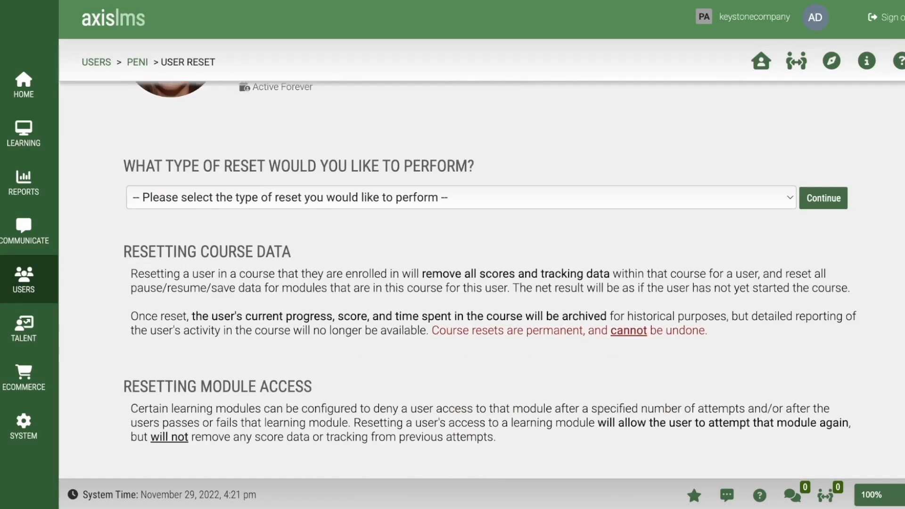
pyautogui.click(787, 146)
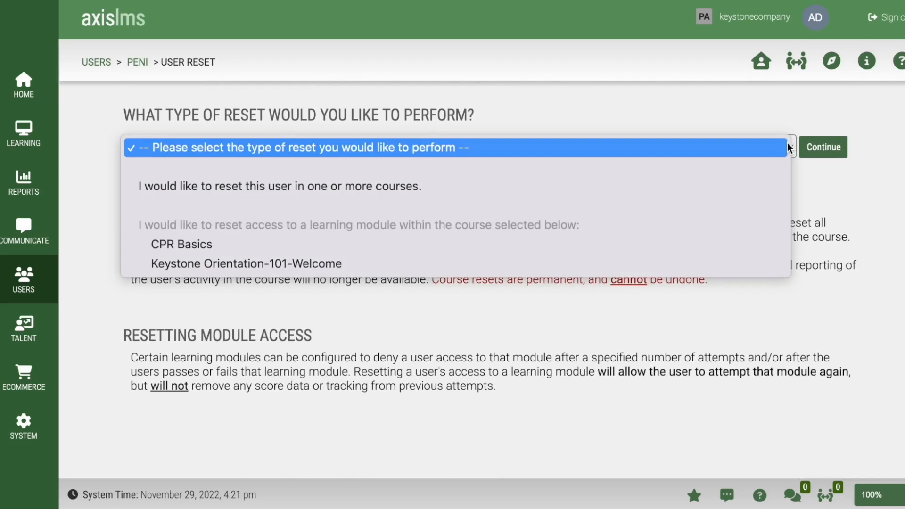
pyautogui.click(672, 264)
pyautogui.click(826, 147)
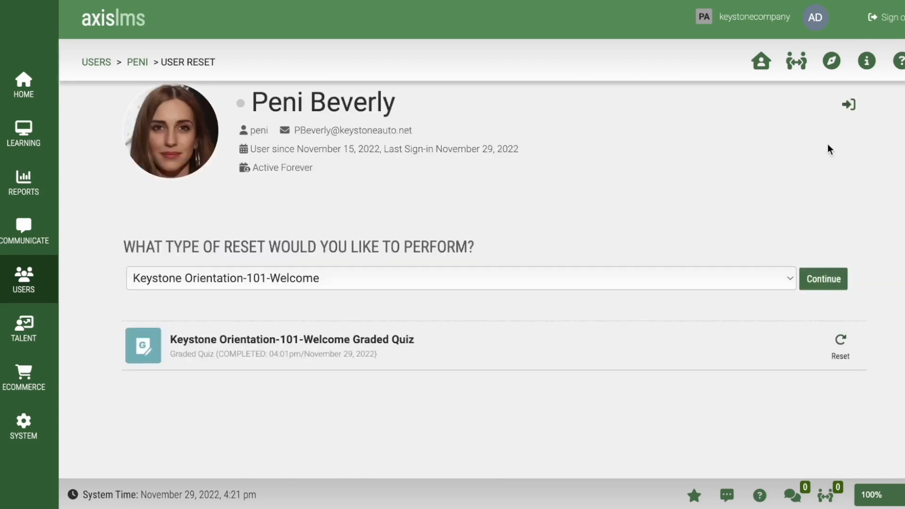
pyautogui.click(855, 352)
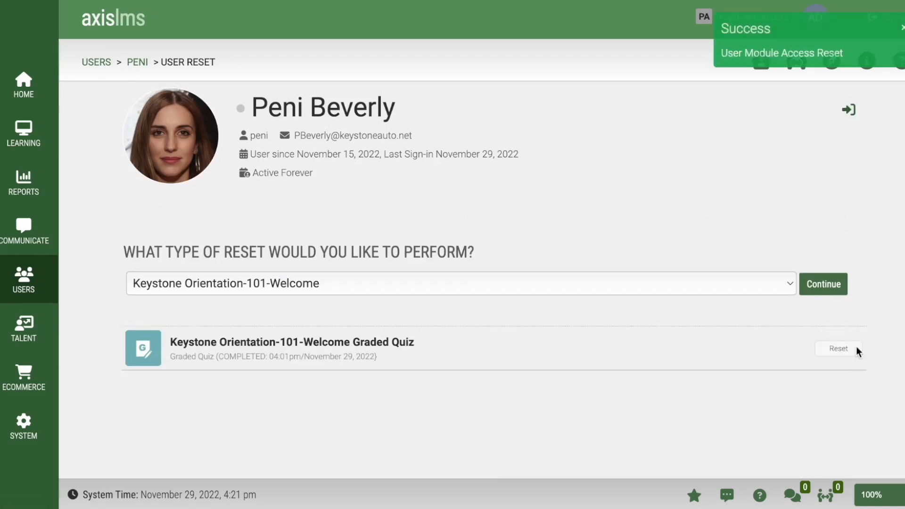